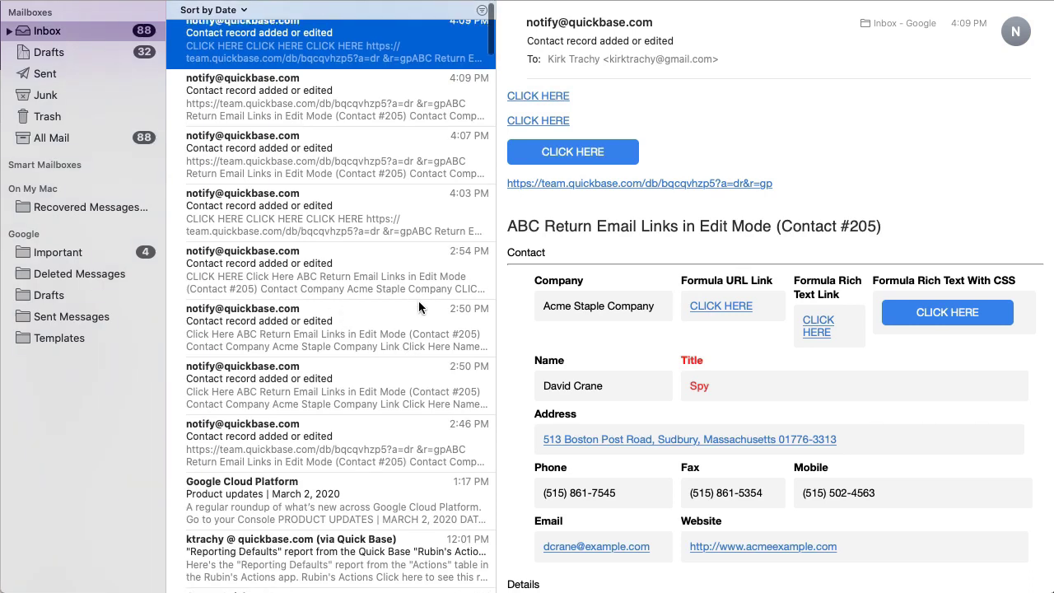
Open the contact record through the plain record URL in the newest "Contact record added or edited" email.
scroll(418, 301, up, 1)
scroll(654, 306, down, 1)
scroll(654, 305, down, 3)
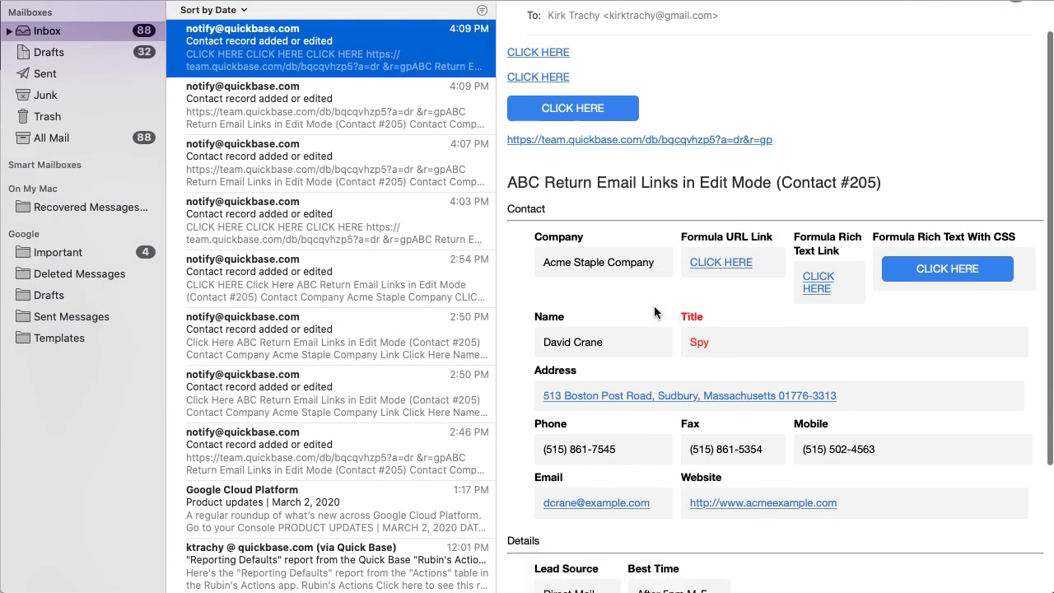
mouse_move(519, 107)
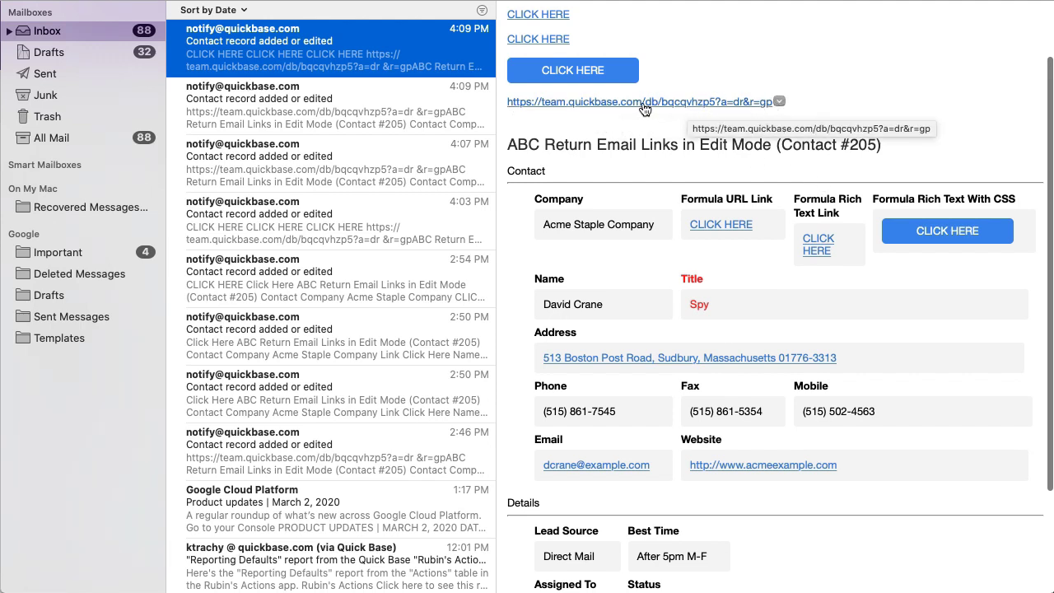
click(736, 103)
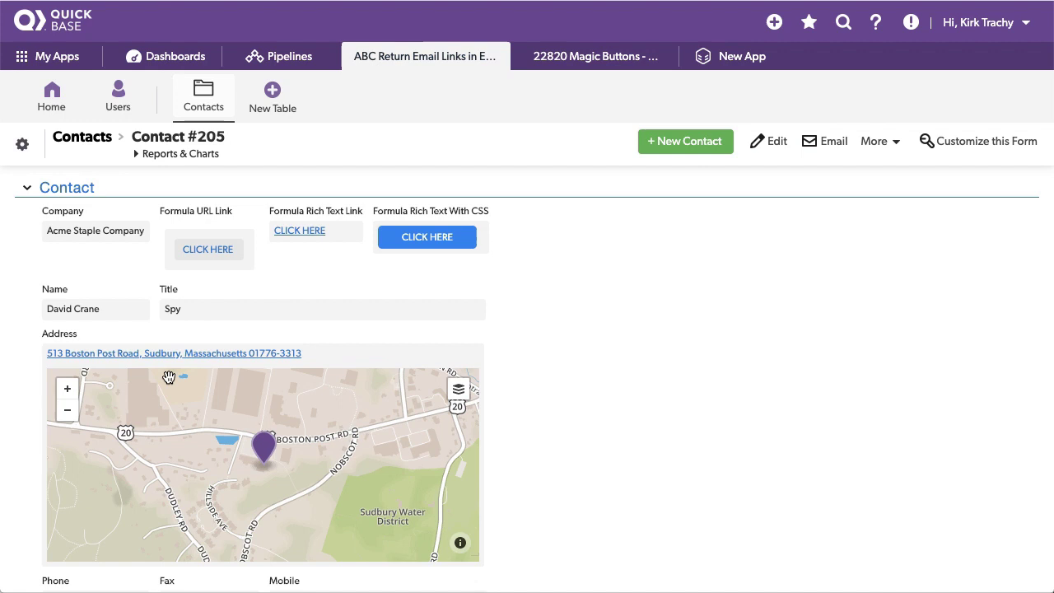
Put Contact #205 into edit mode and highlight the Formula Rich Text With CSS field label.
click(776, 142)
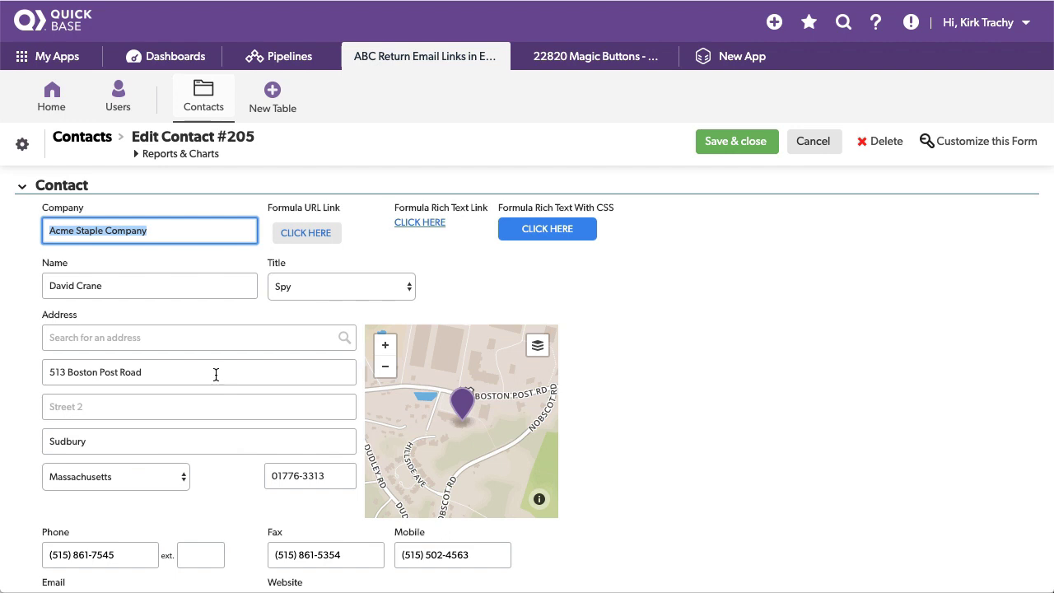
click(844, 337)
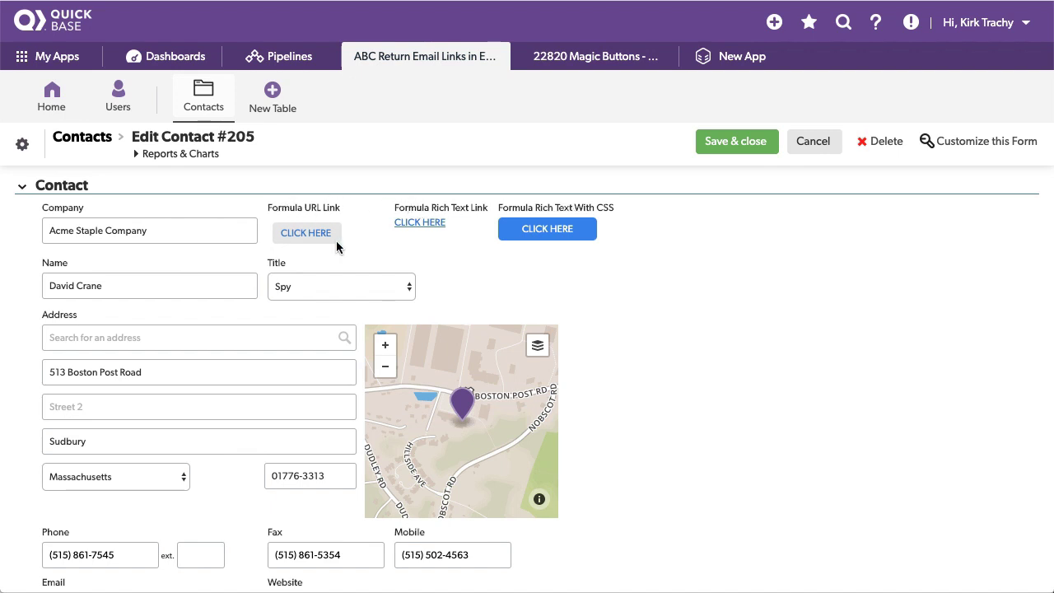
drag(508, 211, 618, 211)
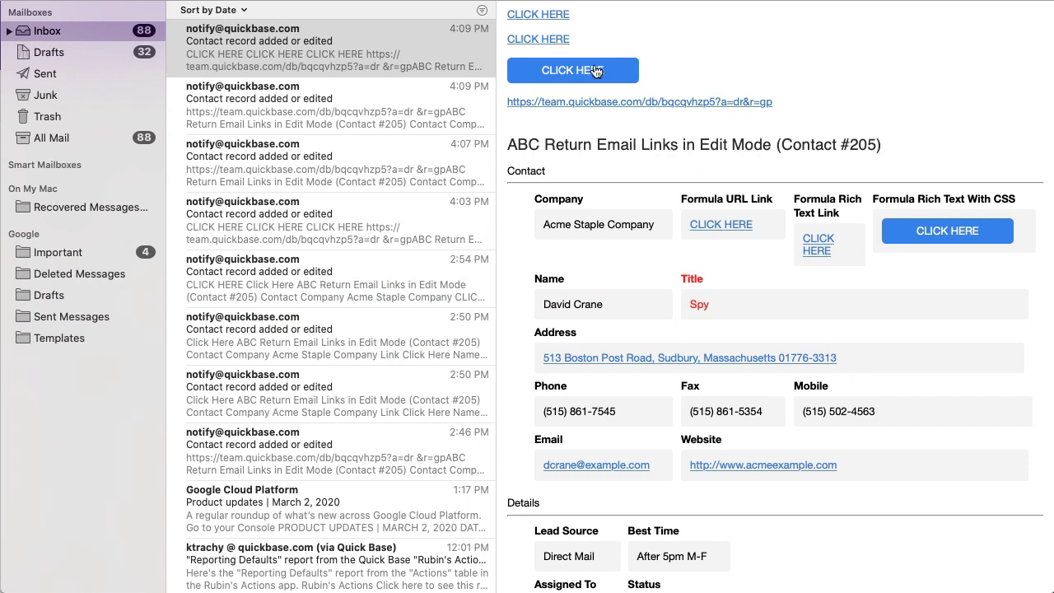
Review the links in the notification email, switch back to Quick Base, and open Notification #2 With Options in the Contacts table settings.
scroll(594, 72, up, 3)
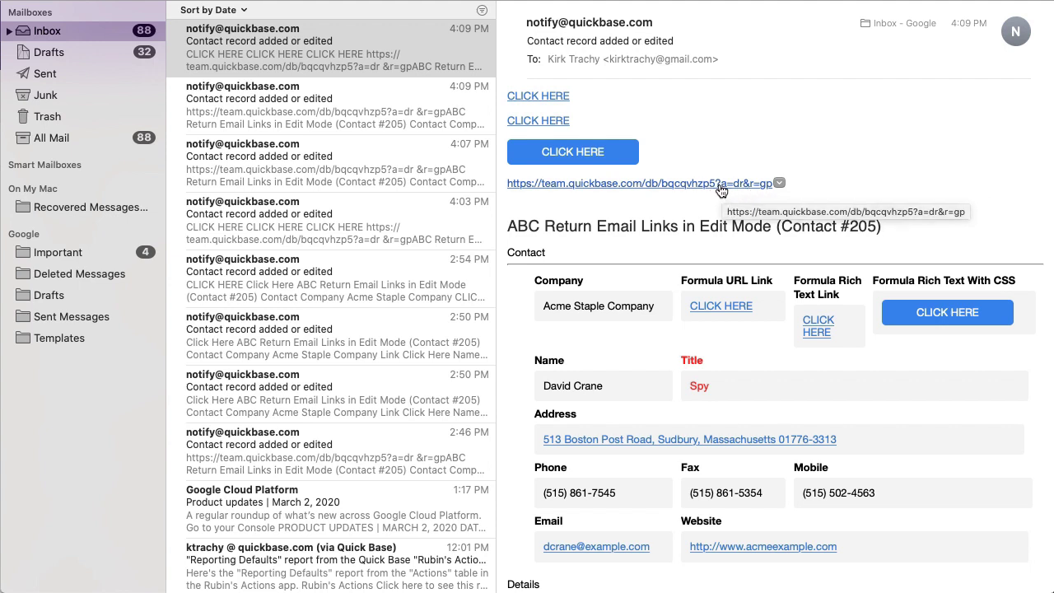
key(super+Tab)
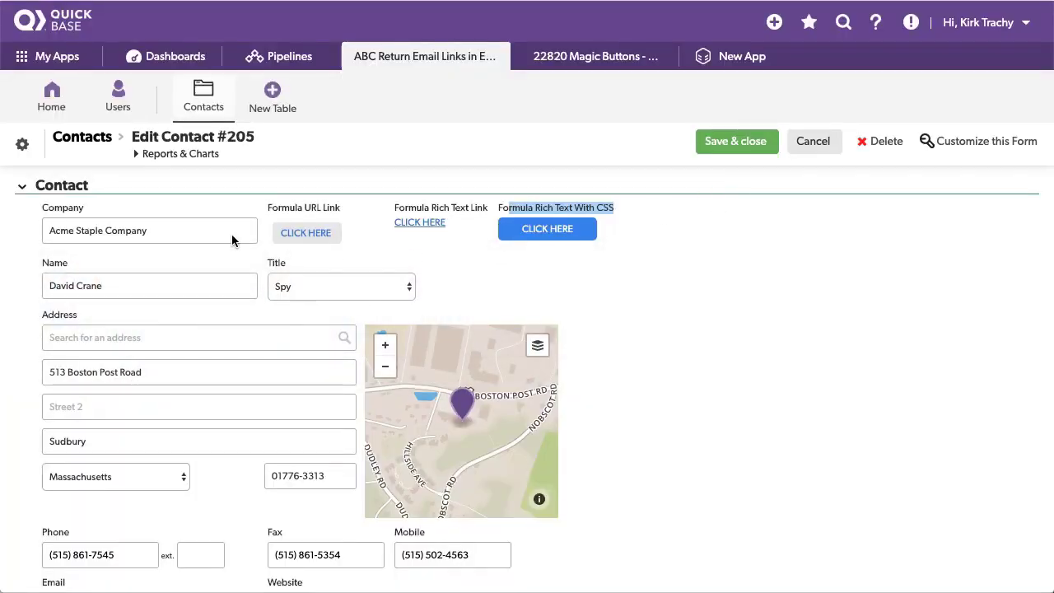
click(21, 144)
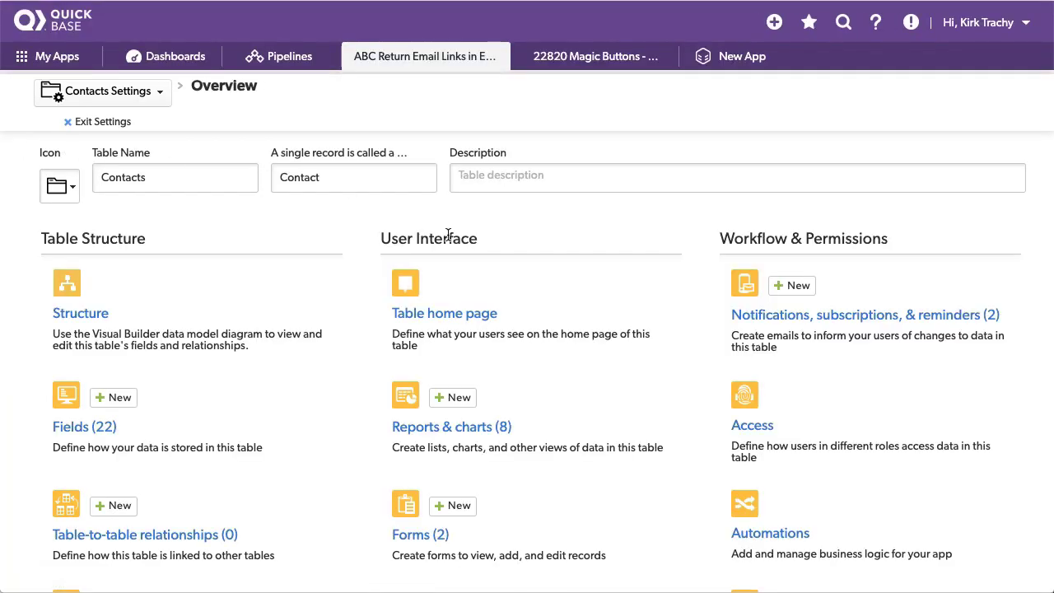
click(823, 314)
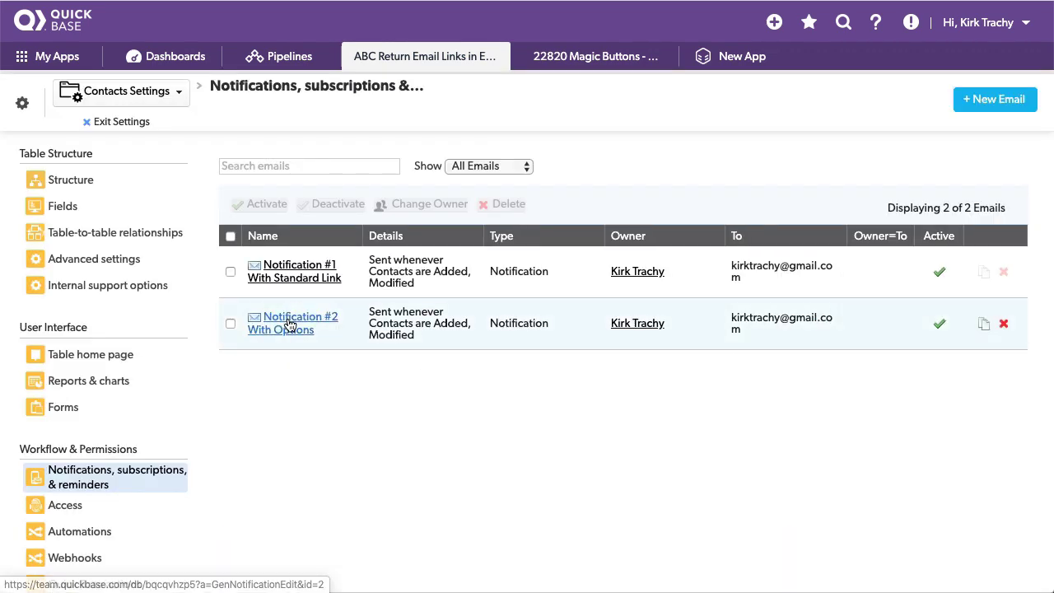
click(290, 325)
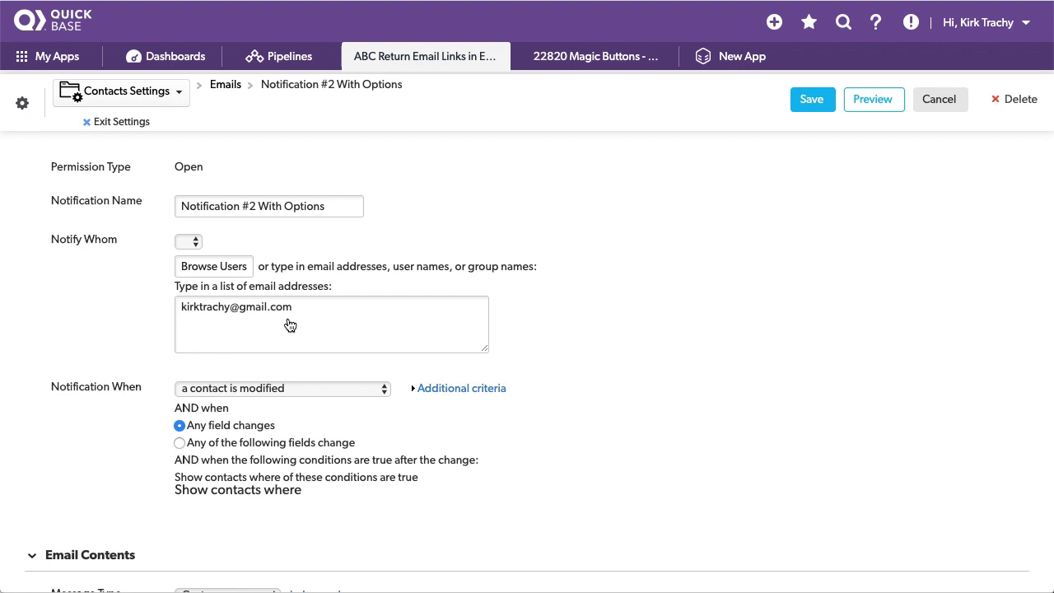
Check the message type choices in the notification's email contents and keep Custom message.
scroll(600, 352, down, 4)
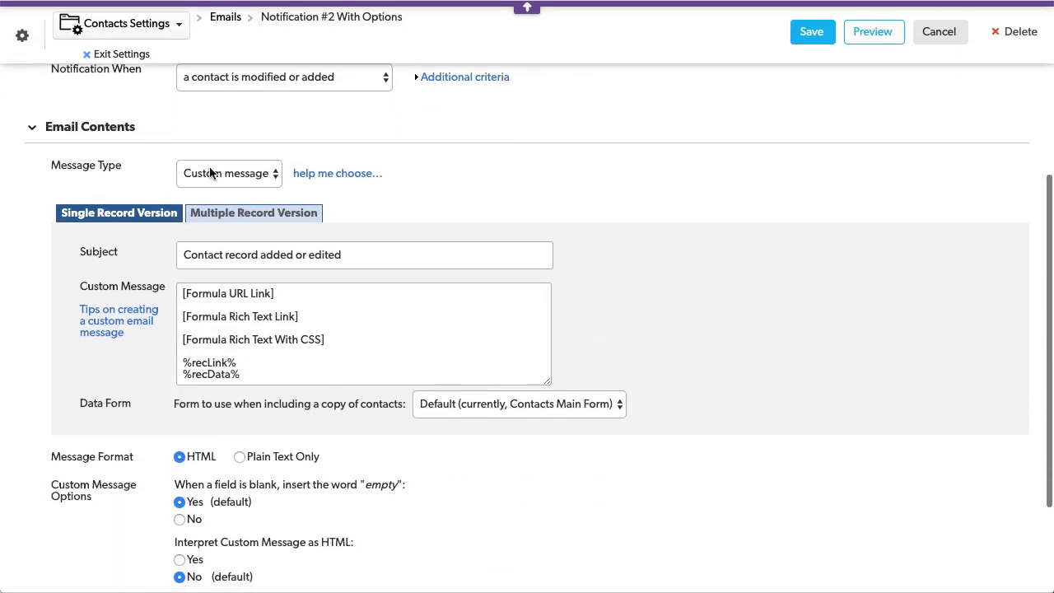
click(220, 170)
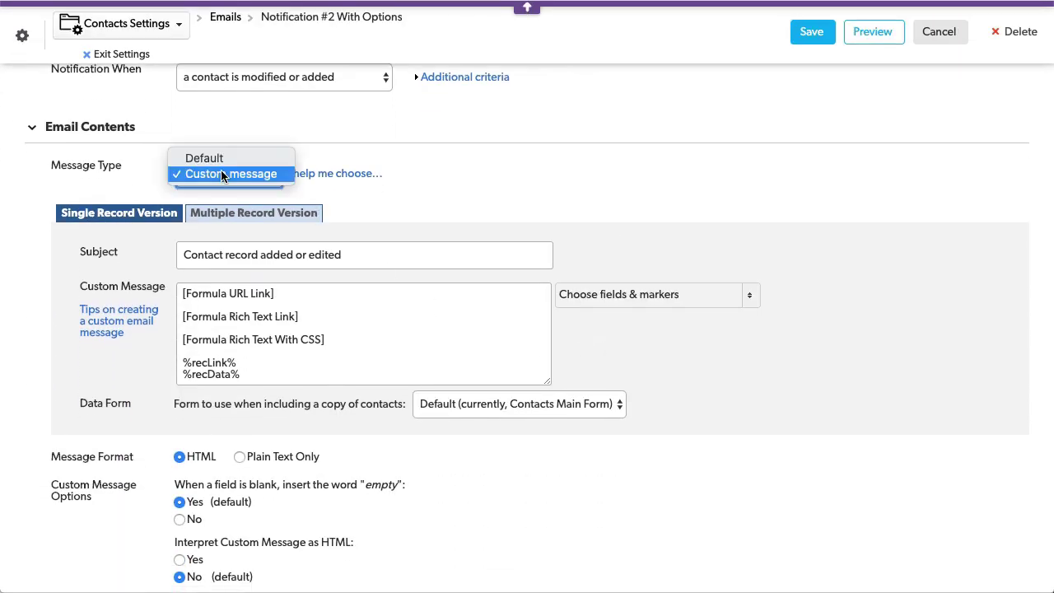
click(221, 170)
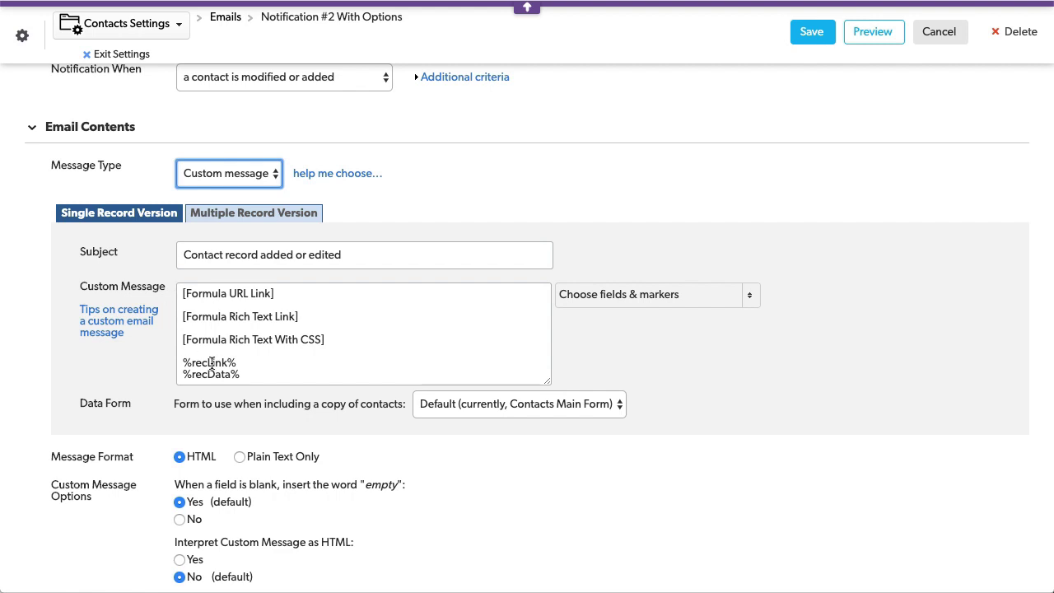
Highlight the %recLink% marker in the custom message and browse the available fields and markers down to the Markers group.
drag(183, 362, 244, 362)
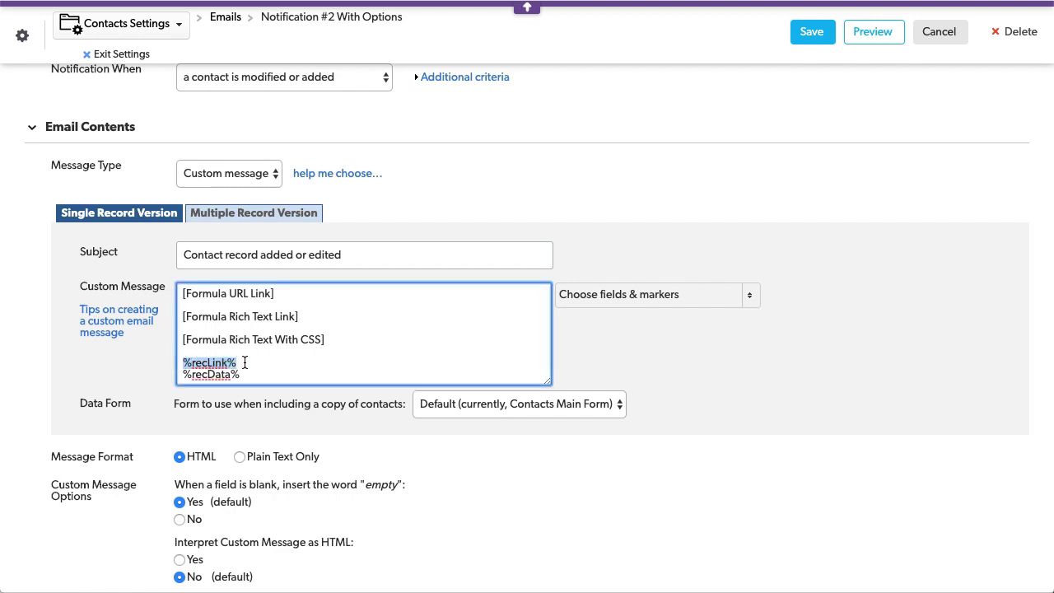
click(623, 303)
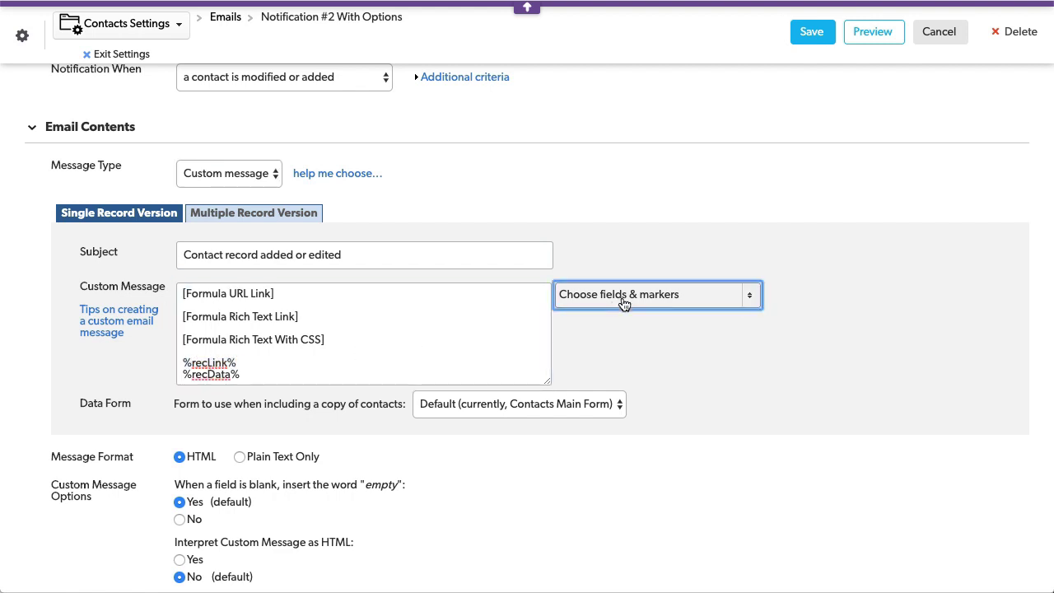
scroll(715, 407, down, 2)
scroll(716, 422, down, 3)
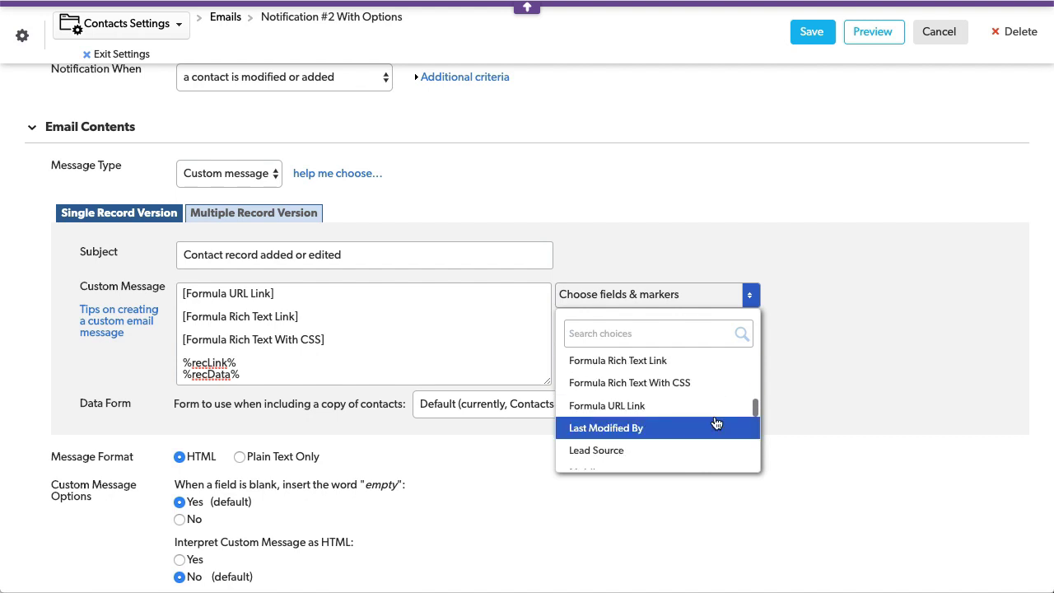
scroll(716, 422, up, 1)
scroll(715, 423, down, 5)
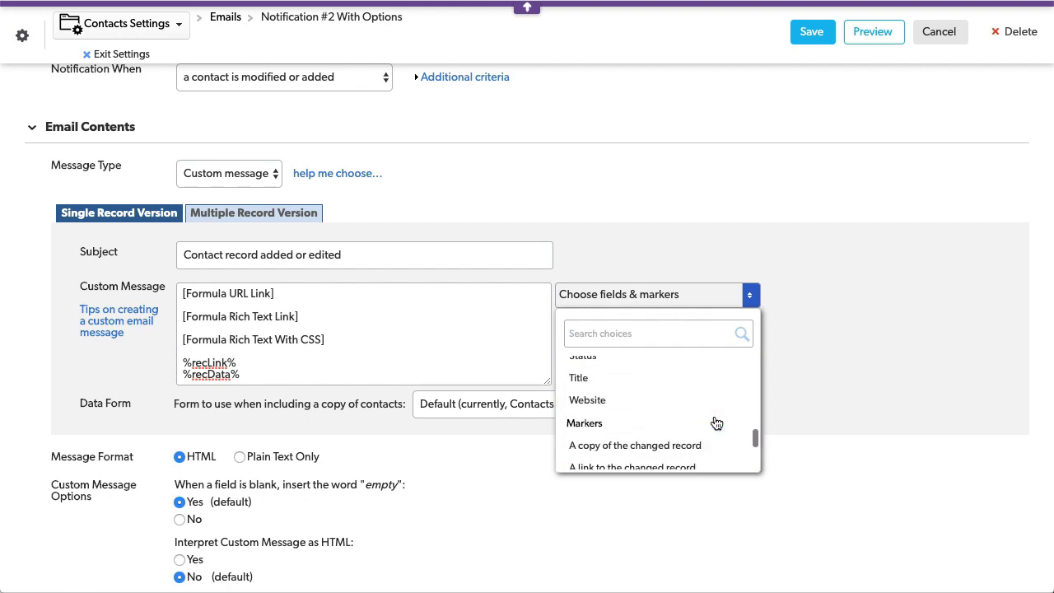
scroll(683, 427, up, 2)
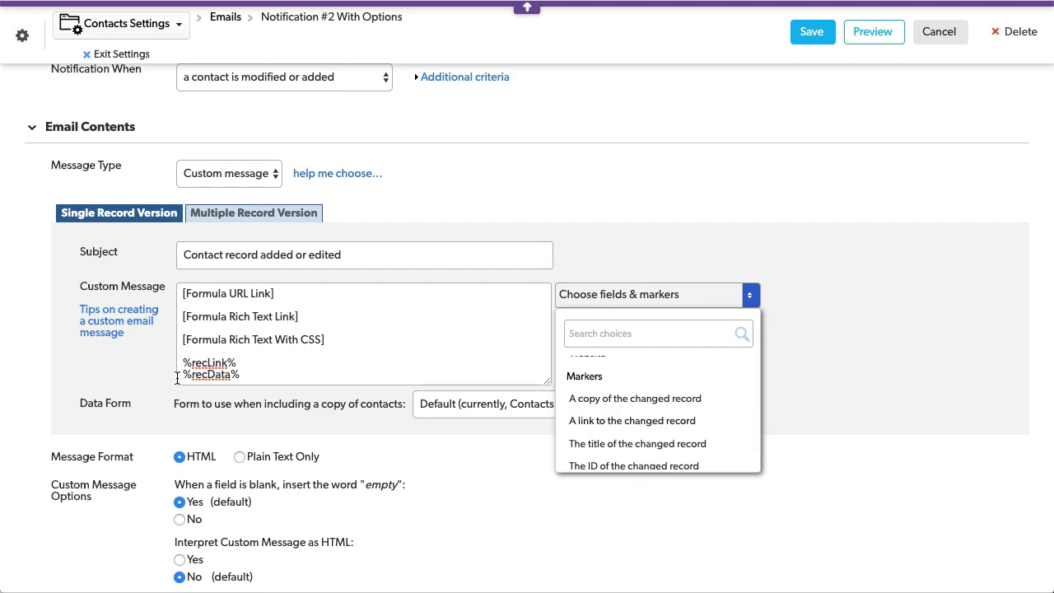
Highlight the %recLink%, Formula URL Link and Formula Rich Text With CSS placeholders, and return to the contact without saving the notification.
drag(183, 363, 241, 360)
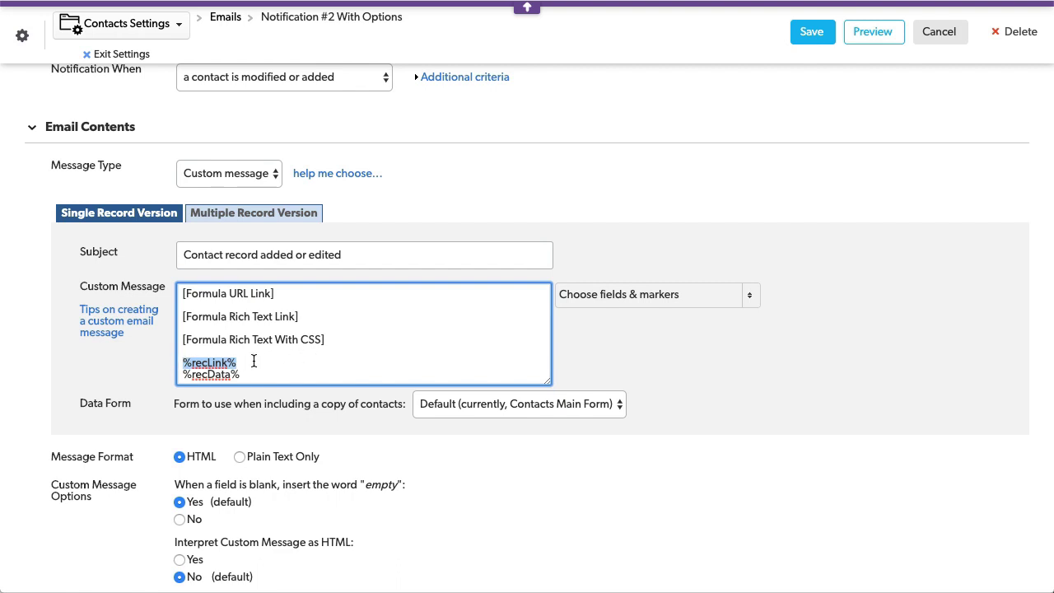
click(179, 293)
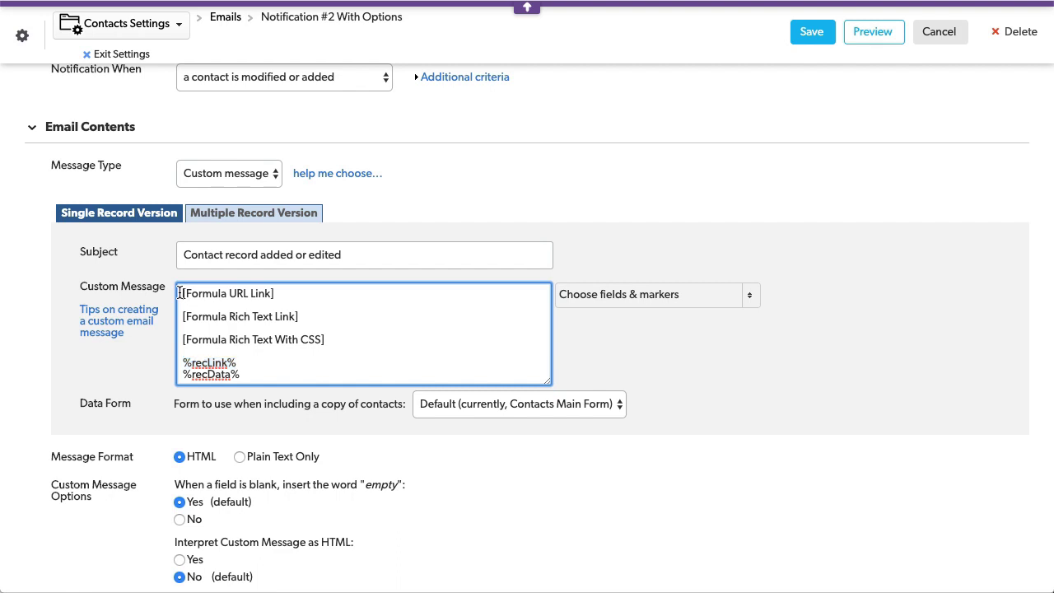
drag(179, 293, 277, 293)
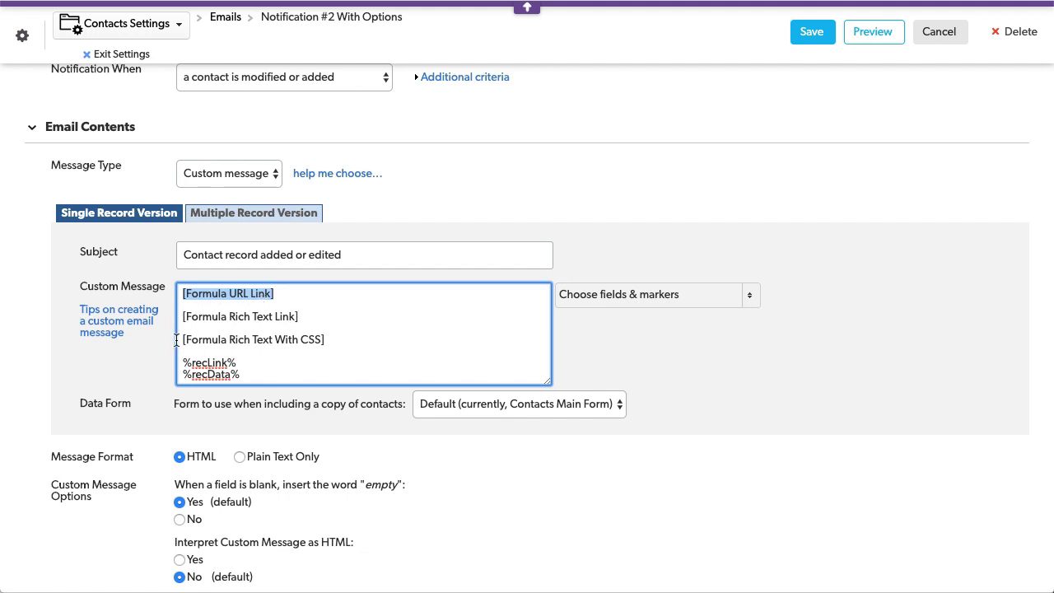
drag(176, 339, 329, 340)
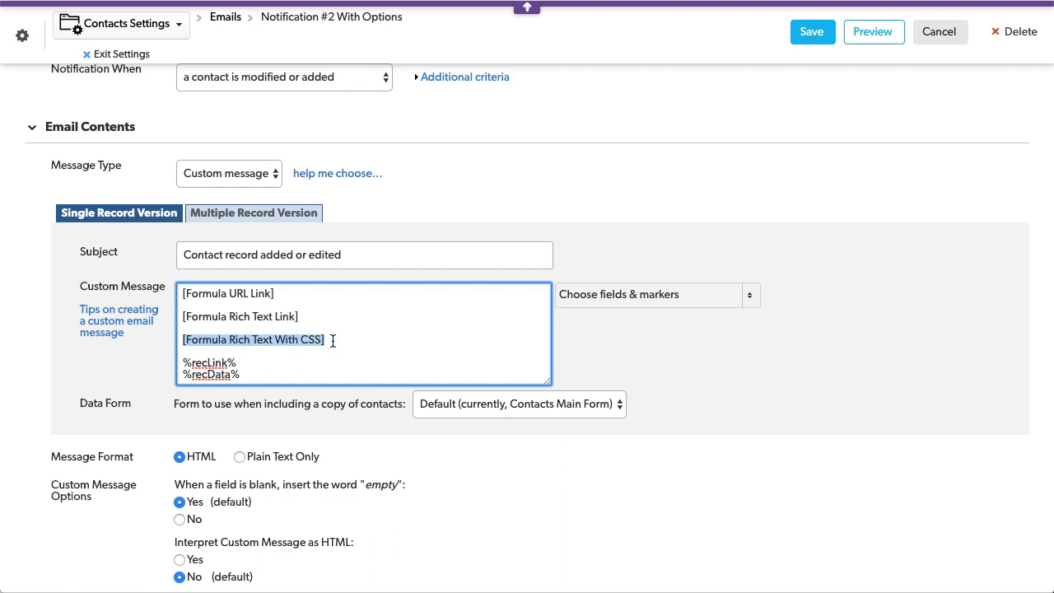
click(948, 34)
click(639, 181)
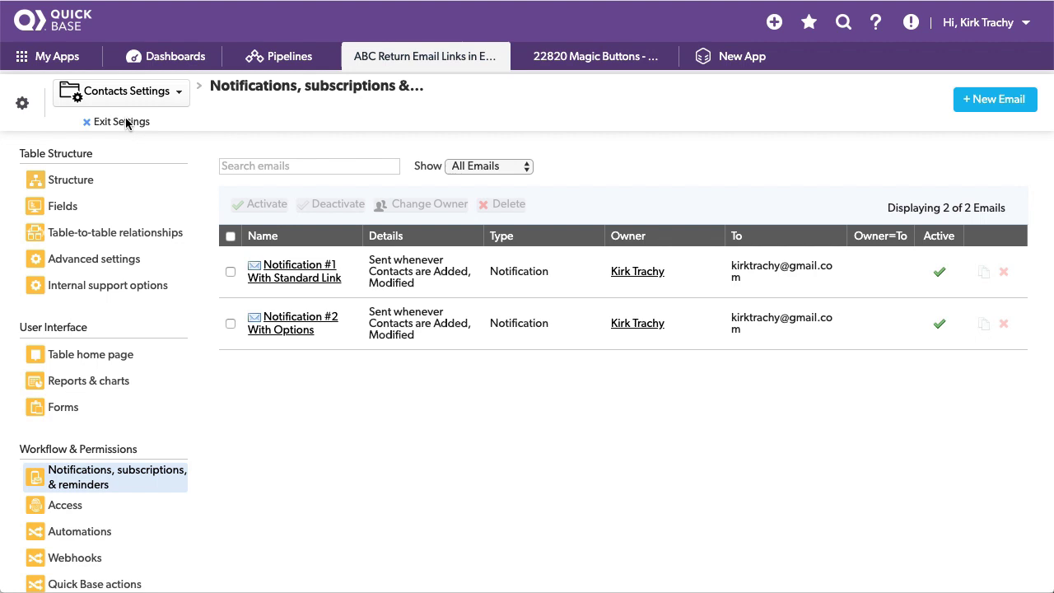
click(123, 122)
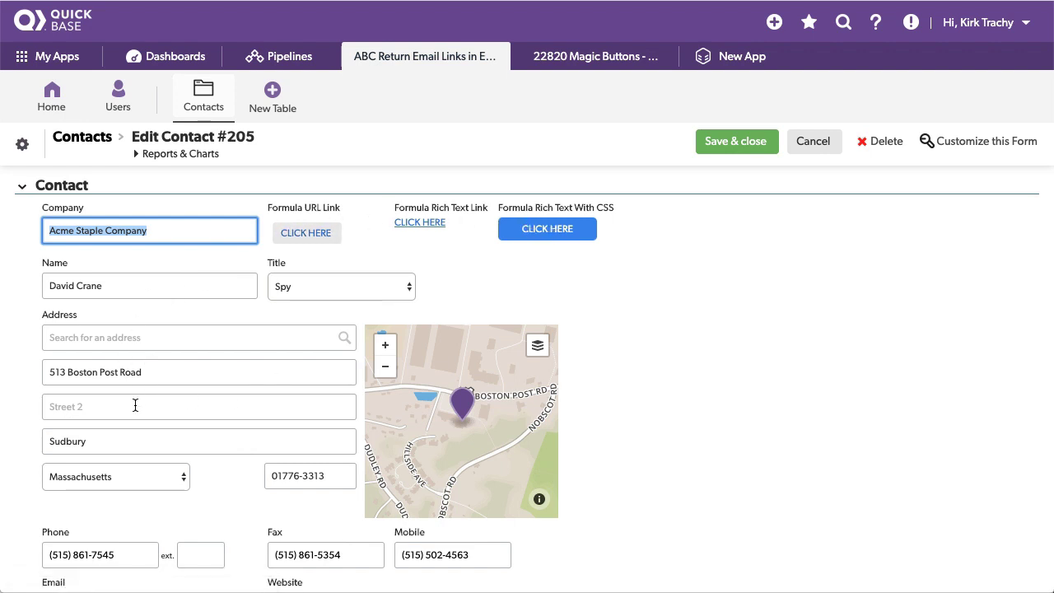
Open the Formula URL Link field's properties, highlight the edit code in its "?a=er" formula part, and return to the contact without saving.
right_click(307, 207)
click(393, 351)
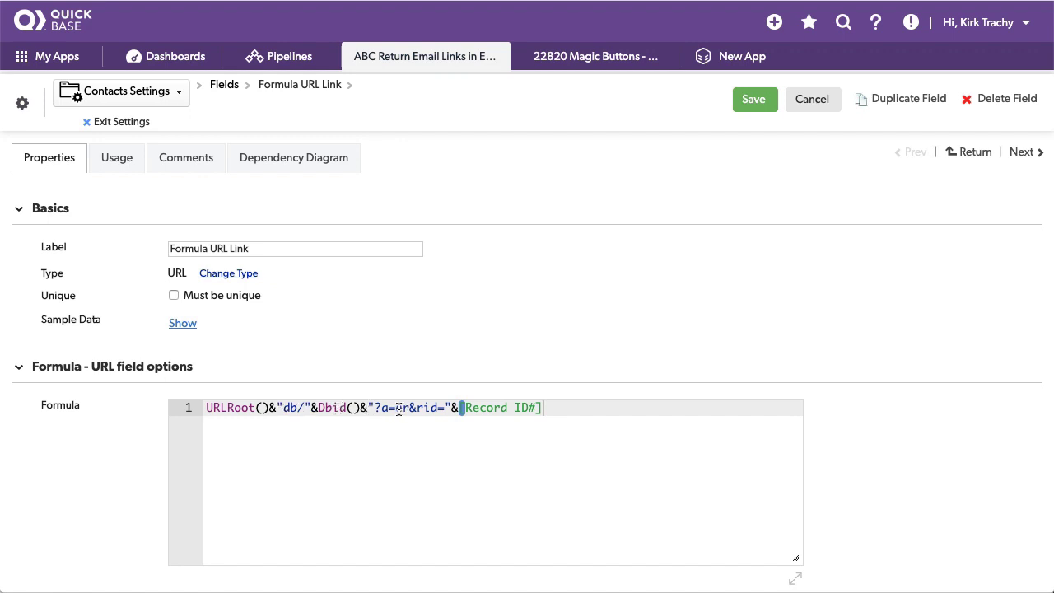
drag(396, 409, 403, 409)
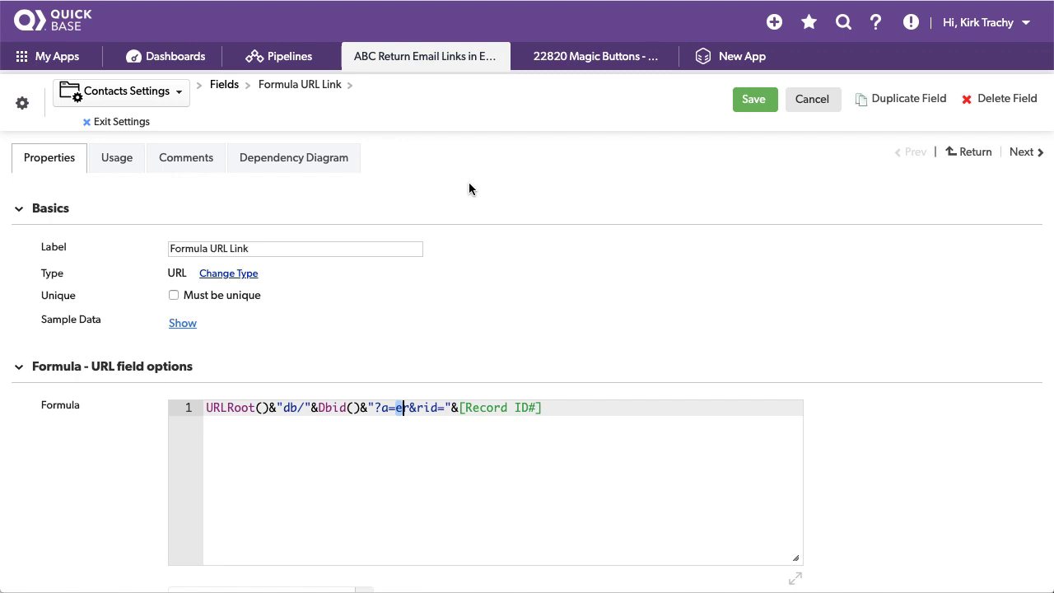
click(811, 99)
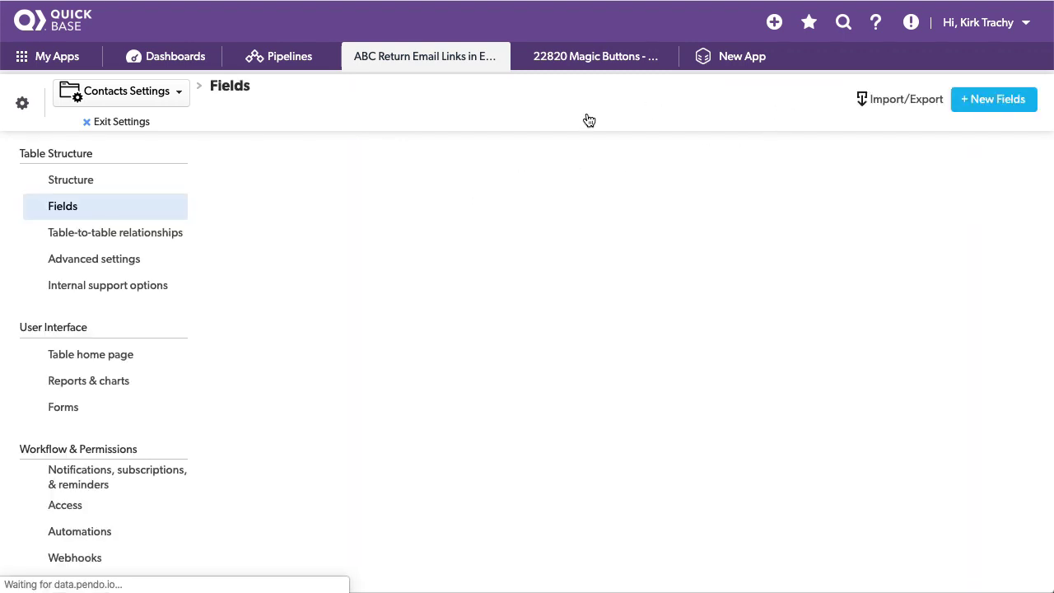
click(137, 123)
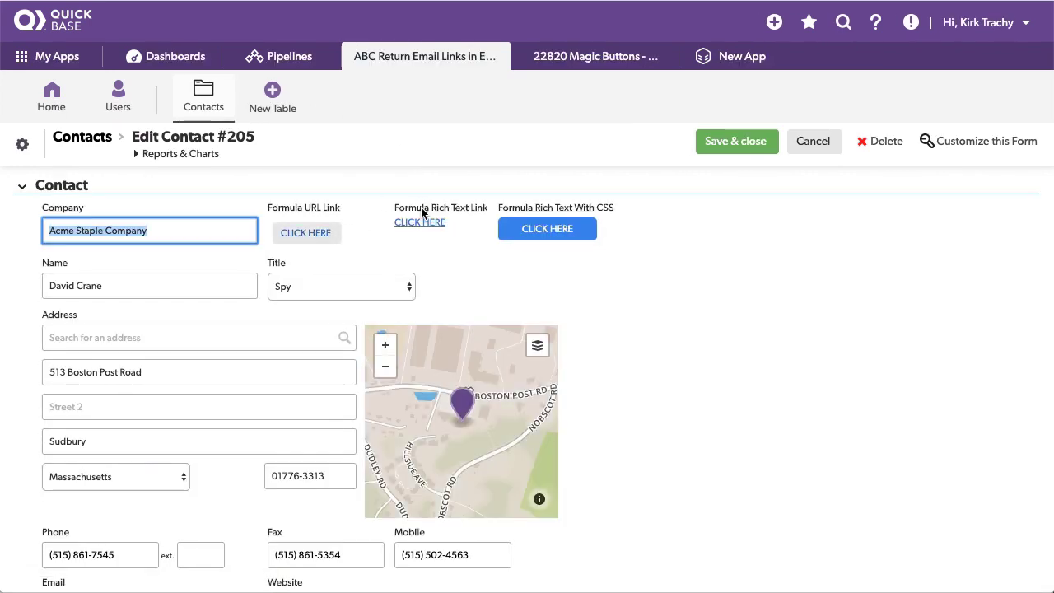
Examine the Formula Rich Text Link field's href, "er" and [Record ID#] formula parts, and return to the contact without saving.
right_click(422, 212)
click(500, 348)
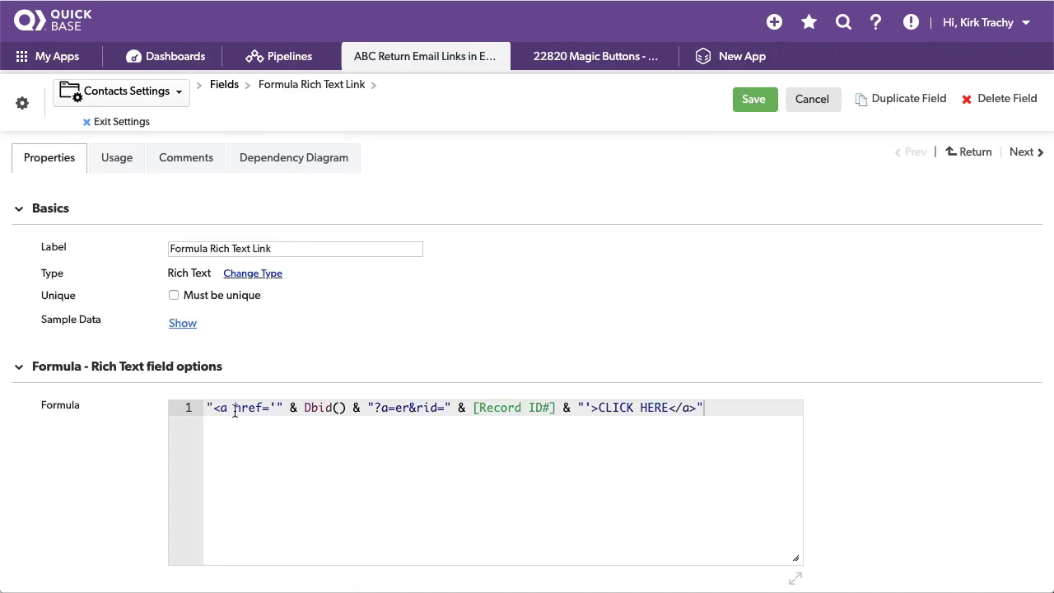
drag(234, 409, 264, 409)
click(399, 409)
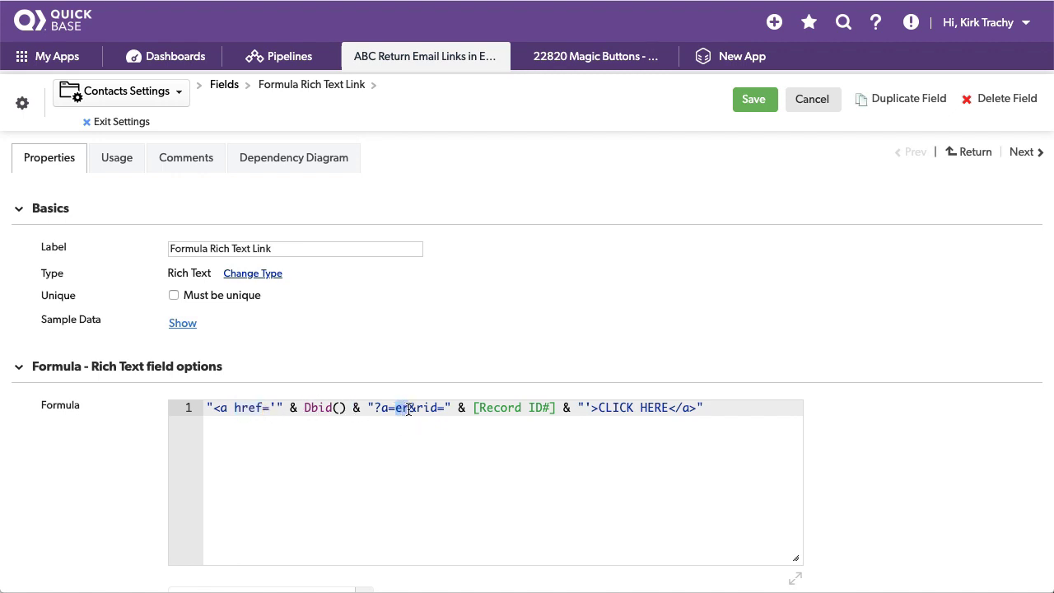
drag(466, 408, 572, 409)
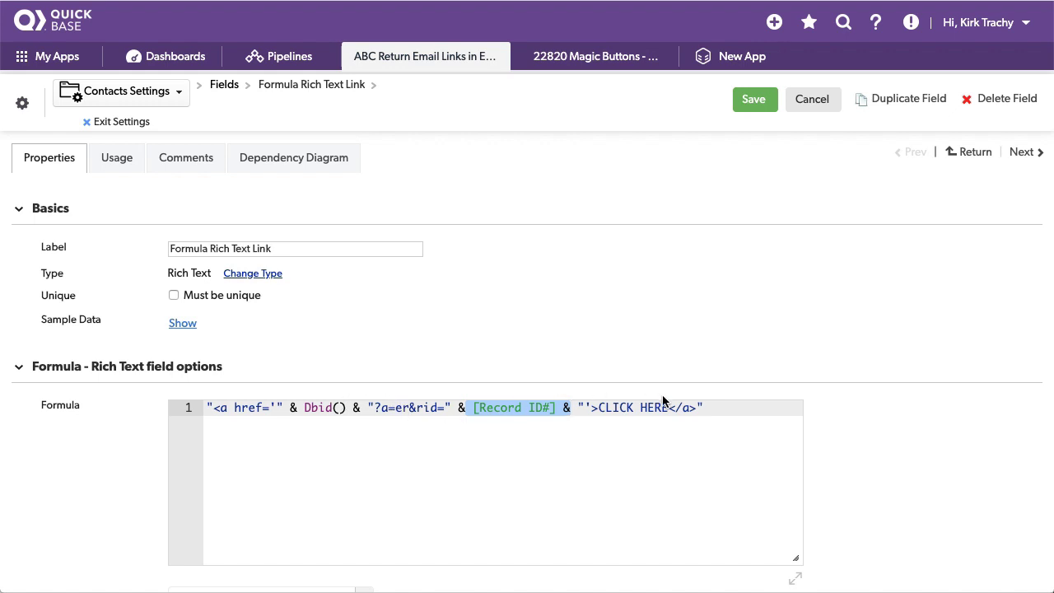
click(713, 410)
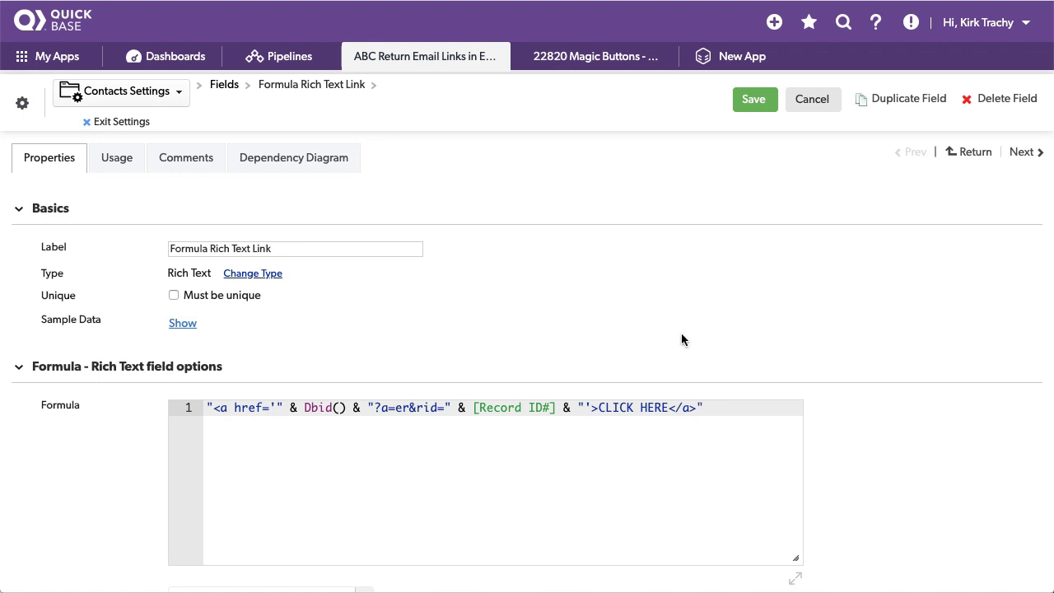
click(808, 101)
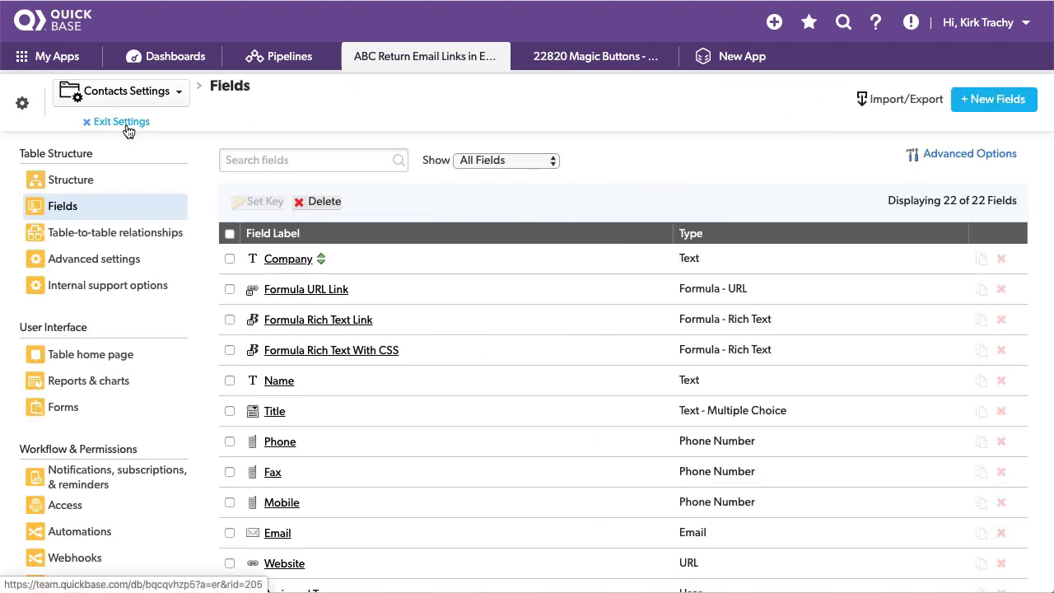
click(127, 124)
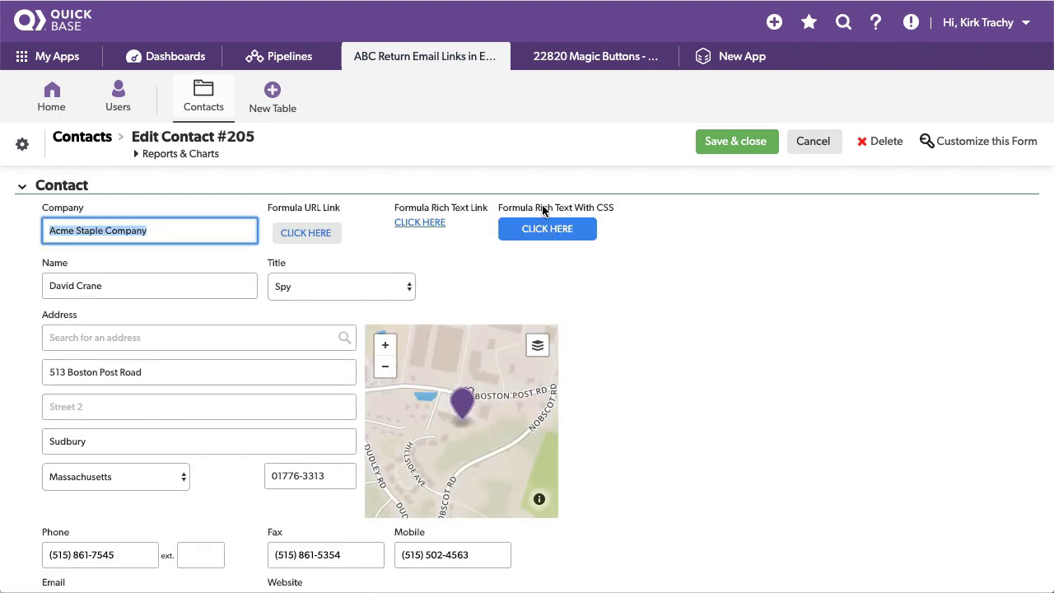
Open the Formula Rich Text With CSS field's properties and highlight the formula's link line and its "CLICK HERE" text.
right_click(541, 207)
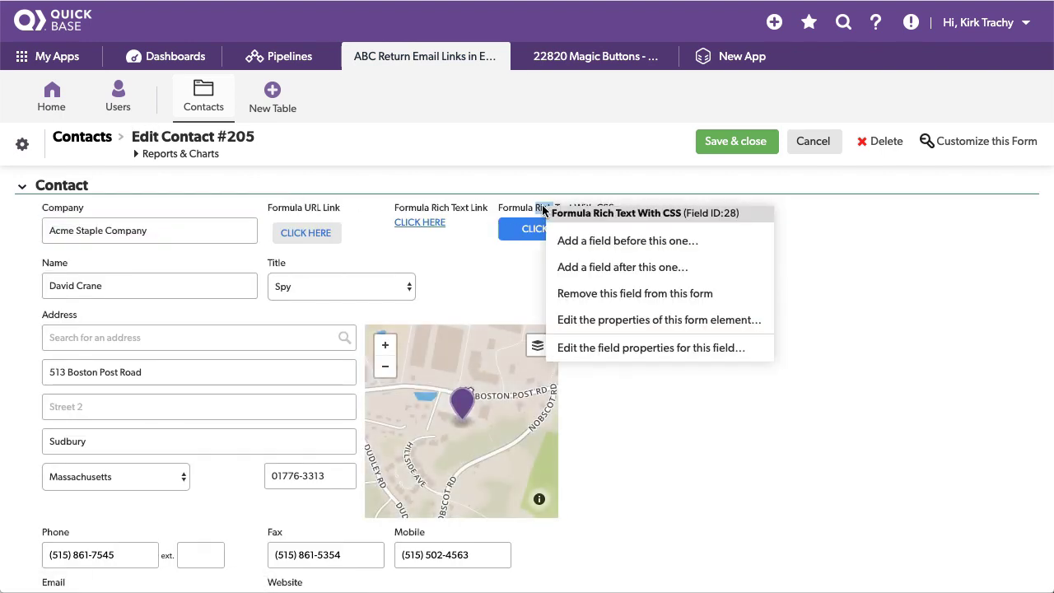
click(616, 349)
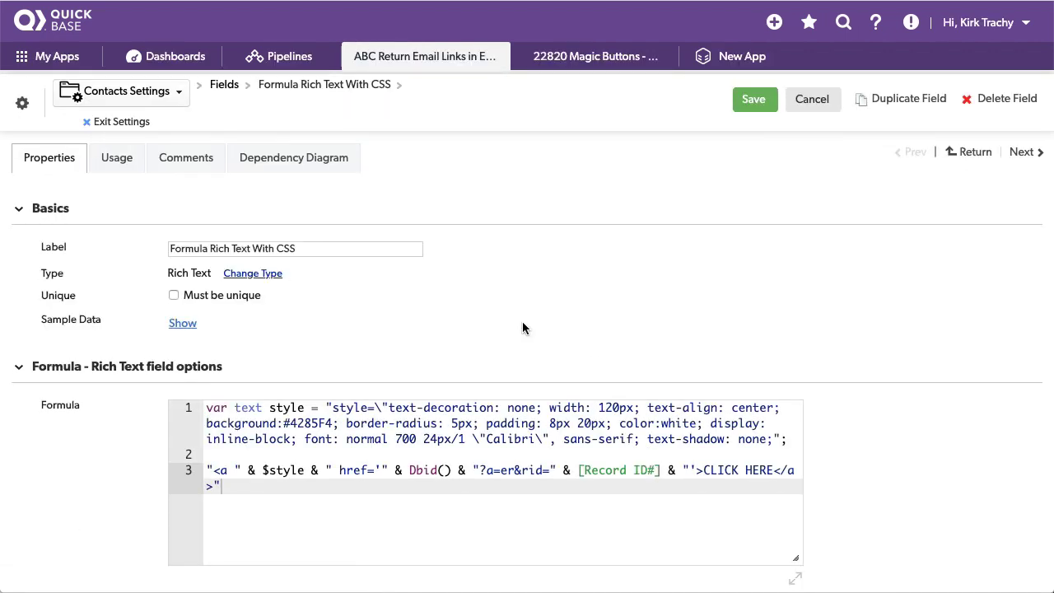
scroll(560, 288, down, 1)
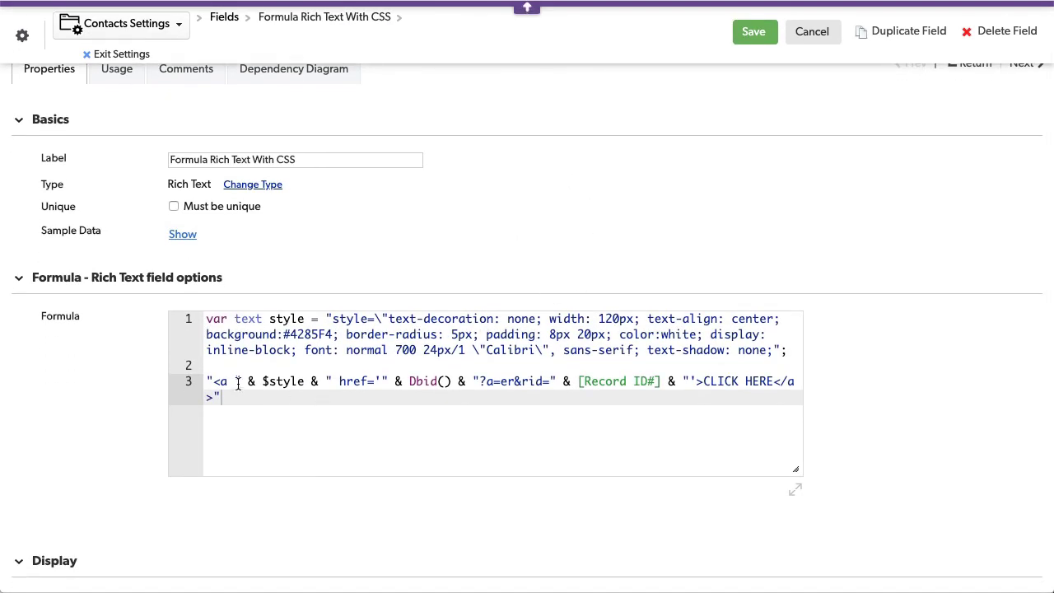
drag(206, 381, 261, 397)
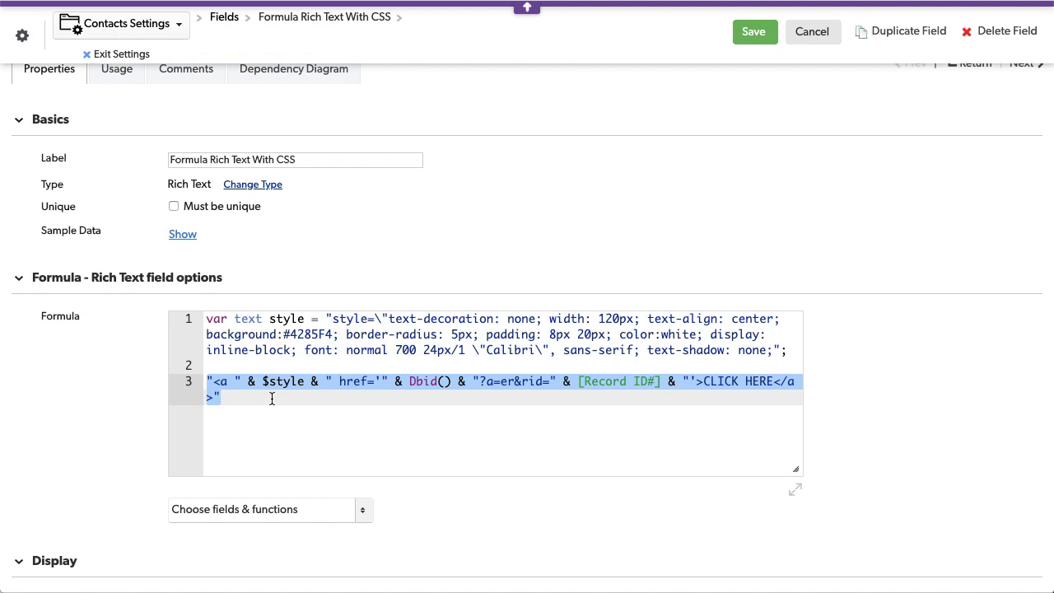
click(498, 382)
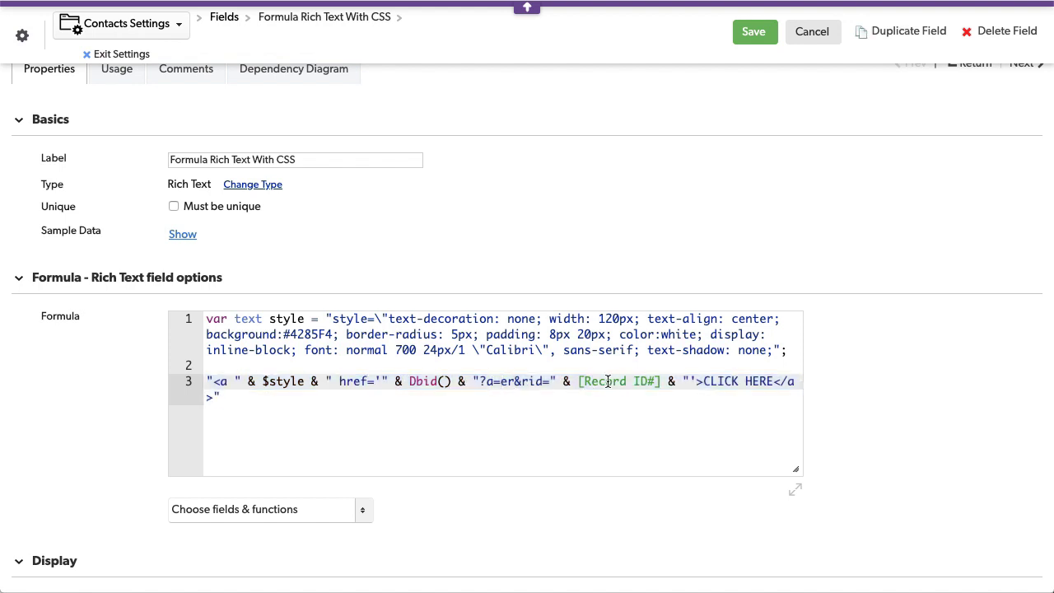
drag(607, 381, 780, 381)
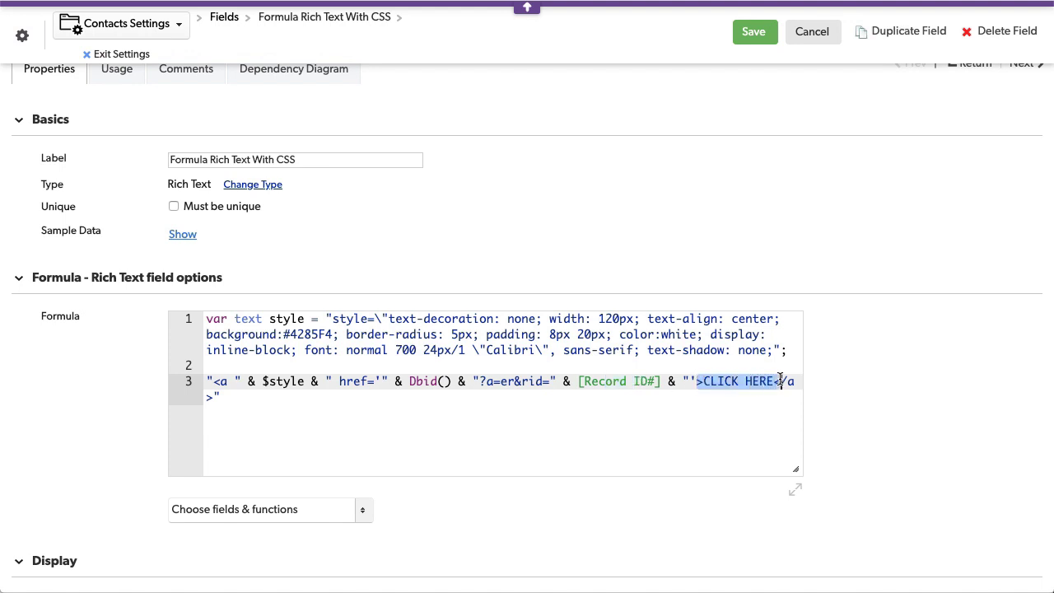
click(568, 439)
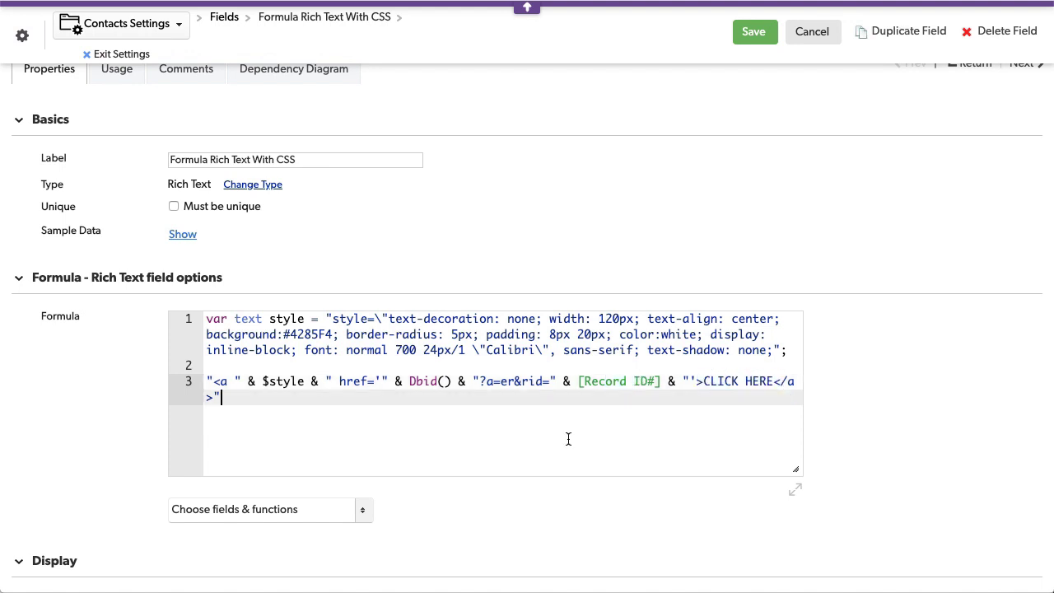
Highlight the $style reference, the 4285F4 background and the white text colour in the formula, and return to the contact.
drag(235, 380, 333, 381)
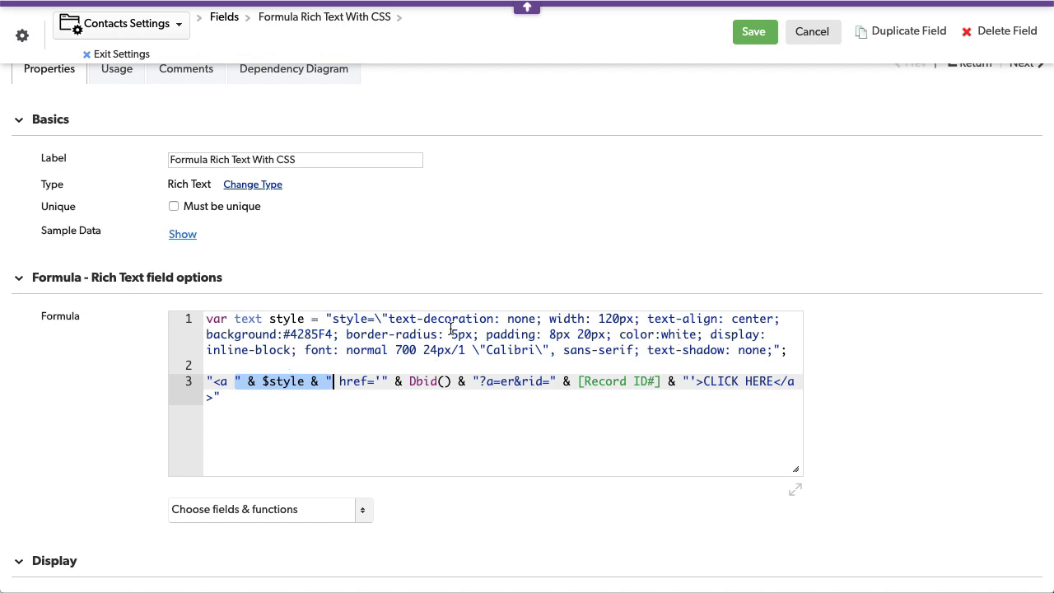
drag(290, 334, 333, 334)
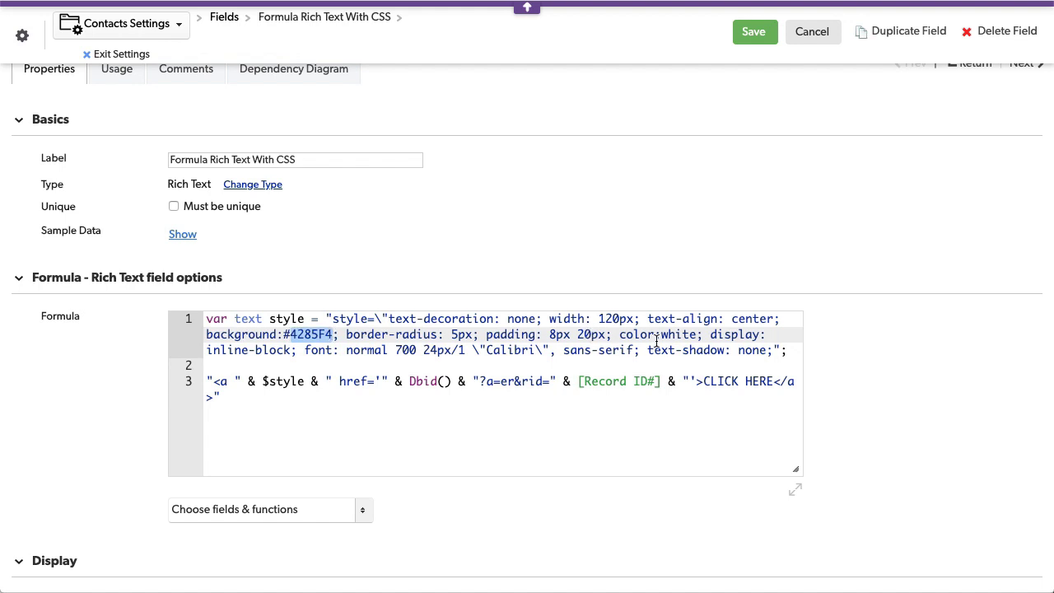
drag(660, 334, 698, 334)
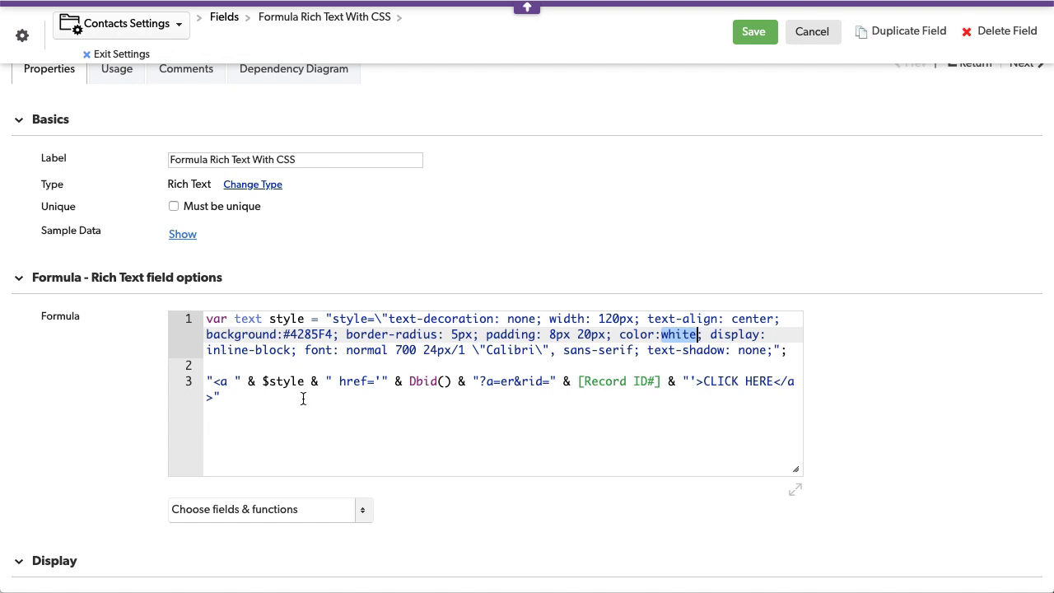
click(344, 420)
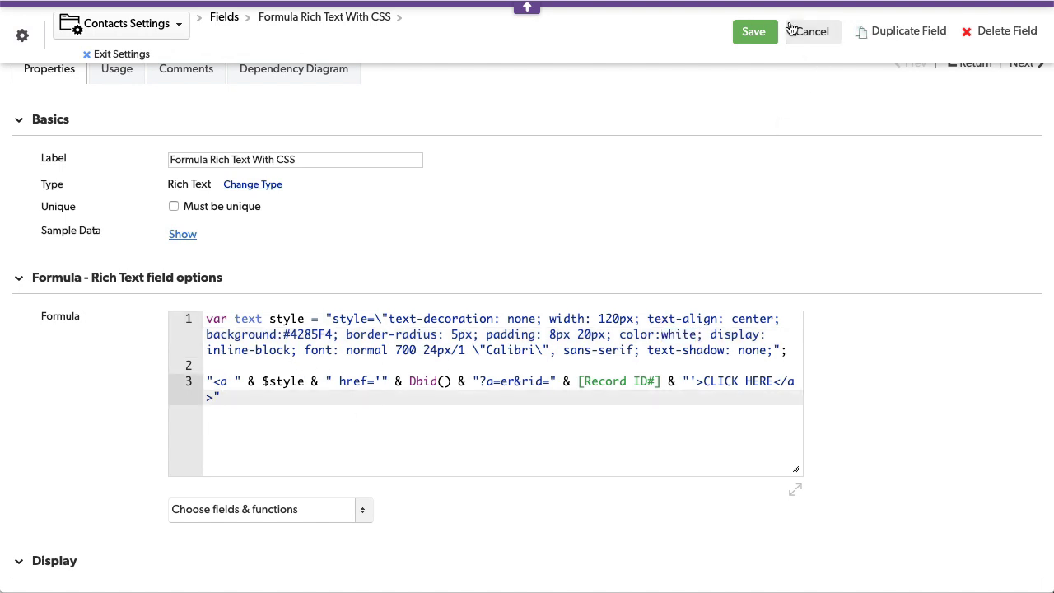
click(749, 35)
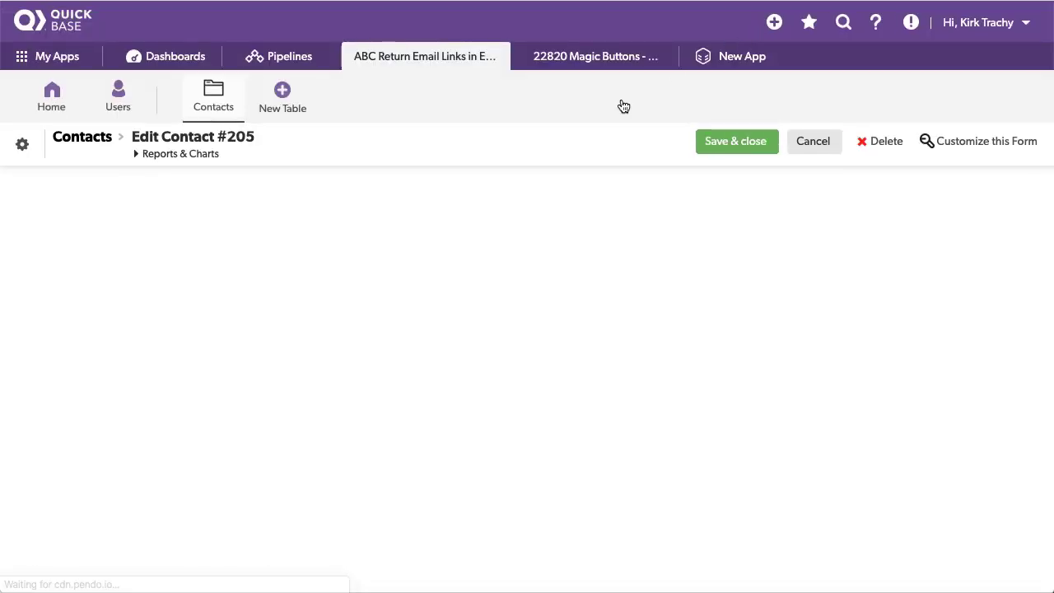